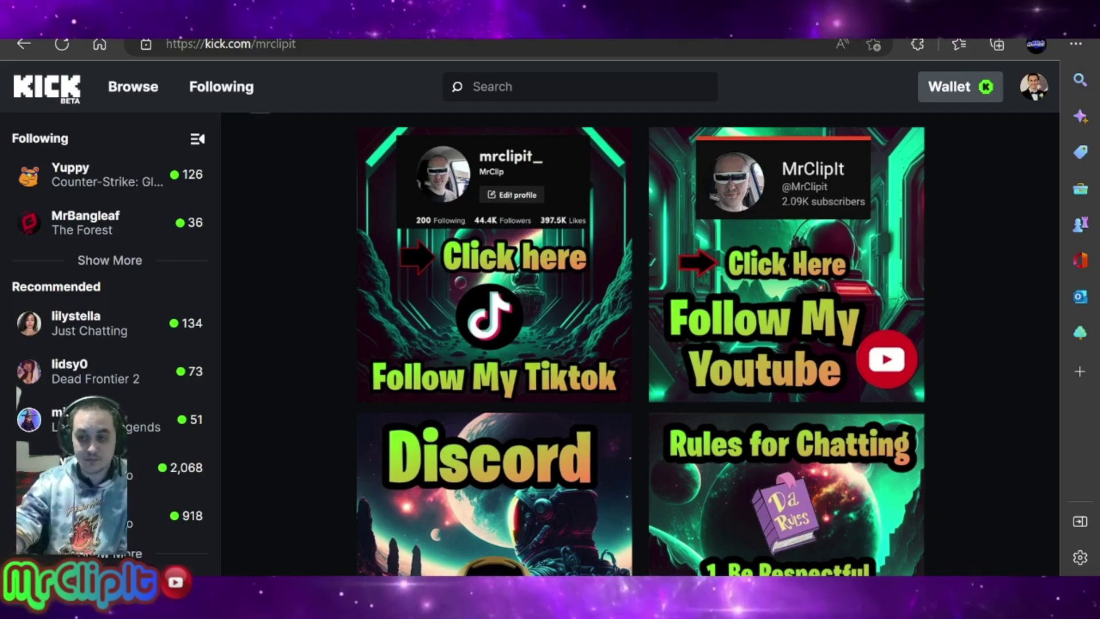
- Switch to the liveBot website and read through the chat bot's feature list on its landing page
key("ctrl+Tab")
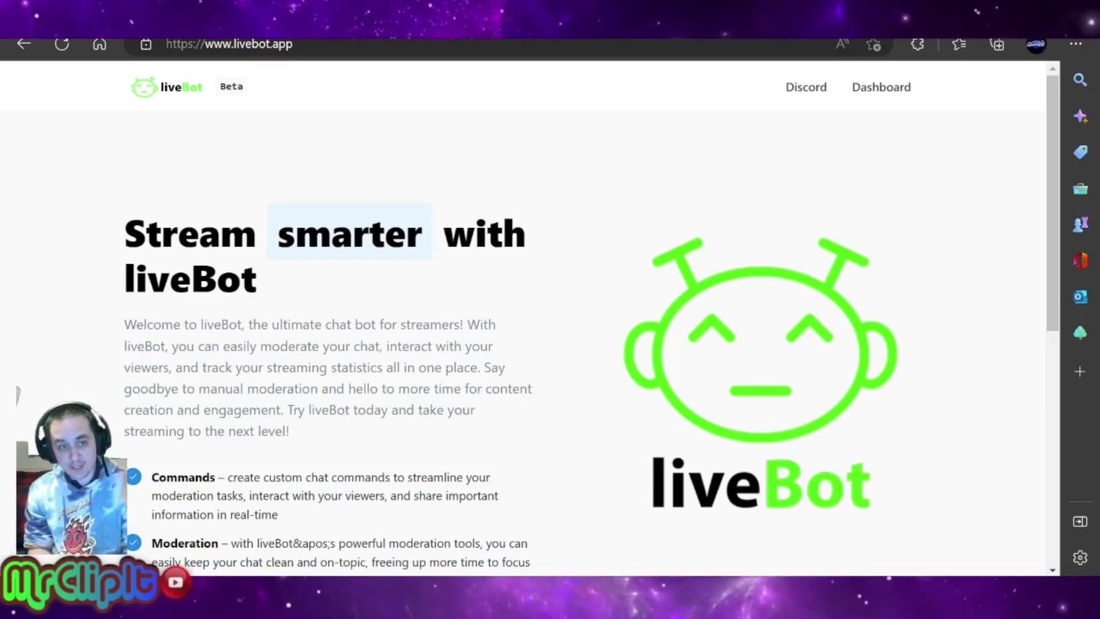
scroll(559, 326, "down", 3)
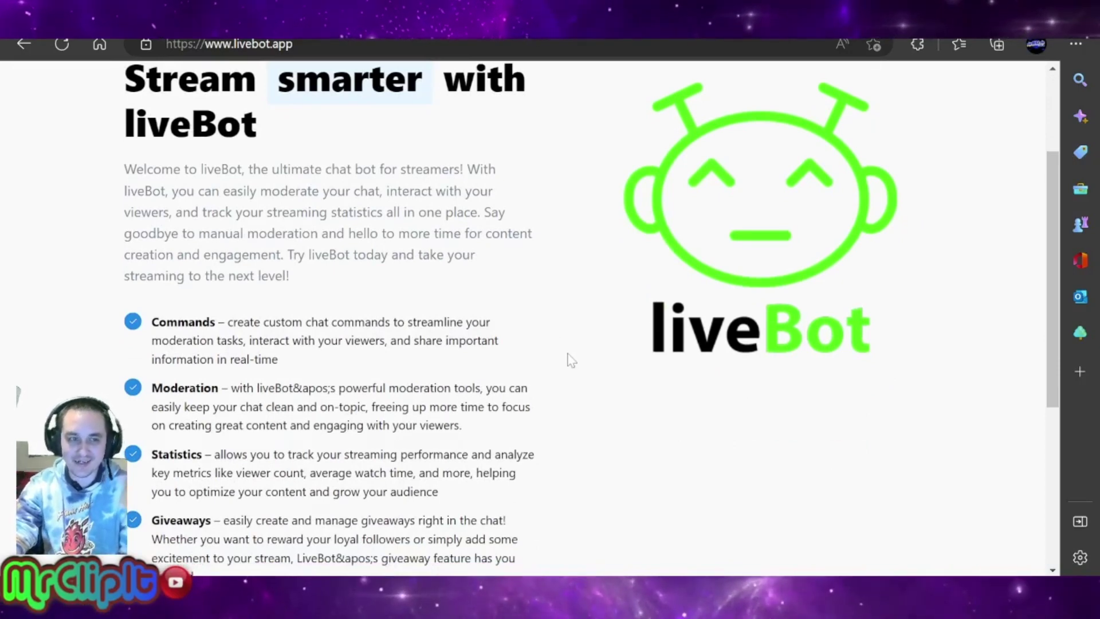
scroll(571, 361, "down", 1)
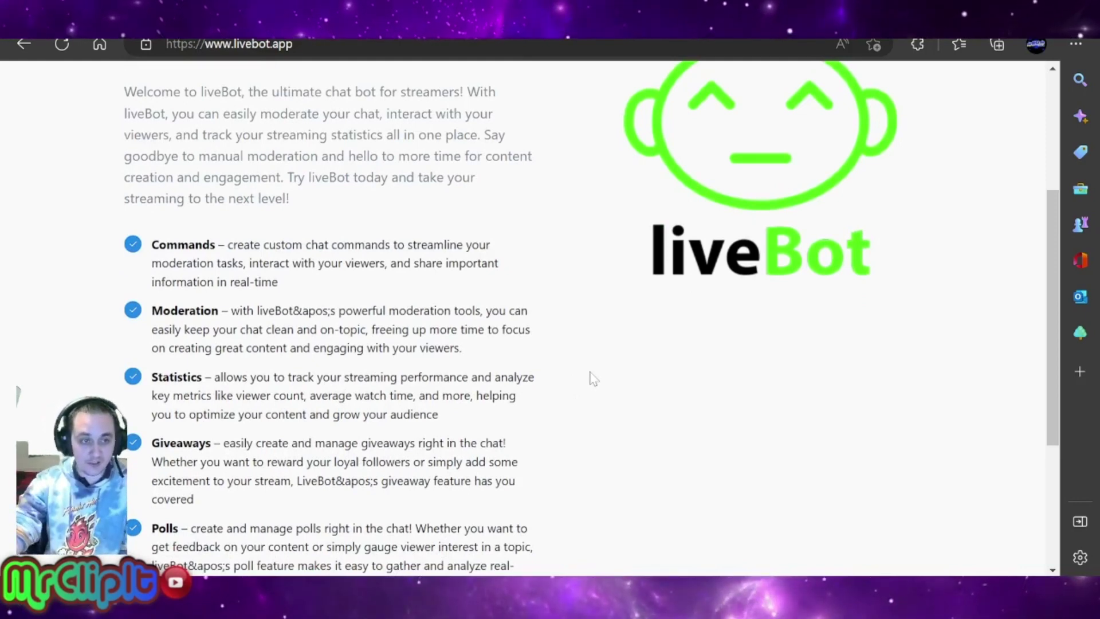
scroll(591, 376, "down", 1)
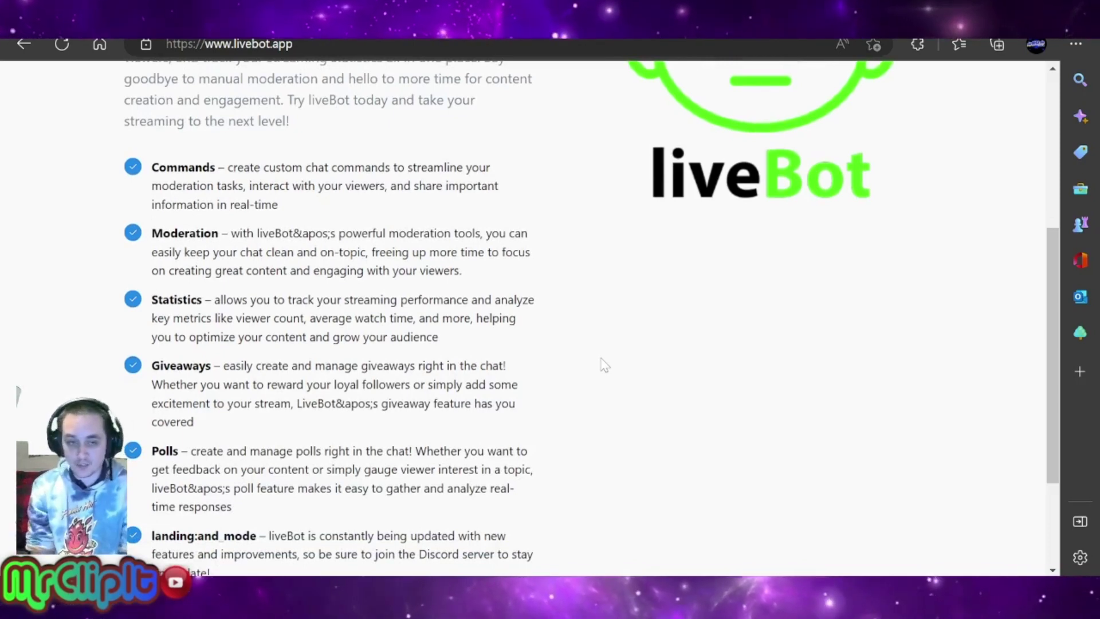
scroll(602, 364, "up", 5)
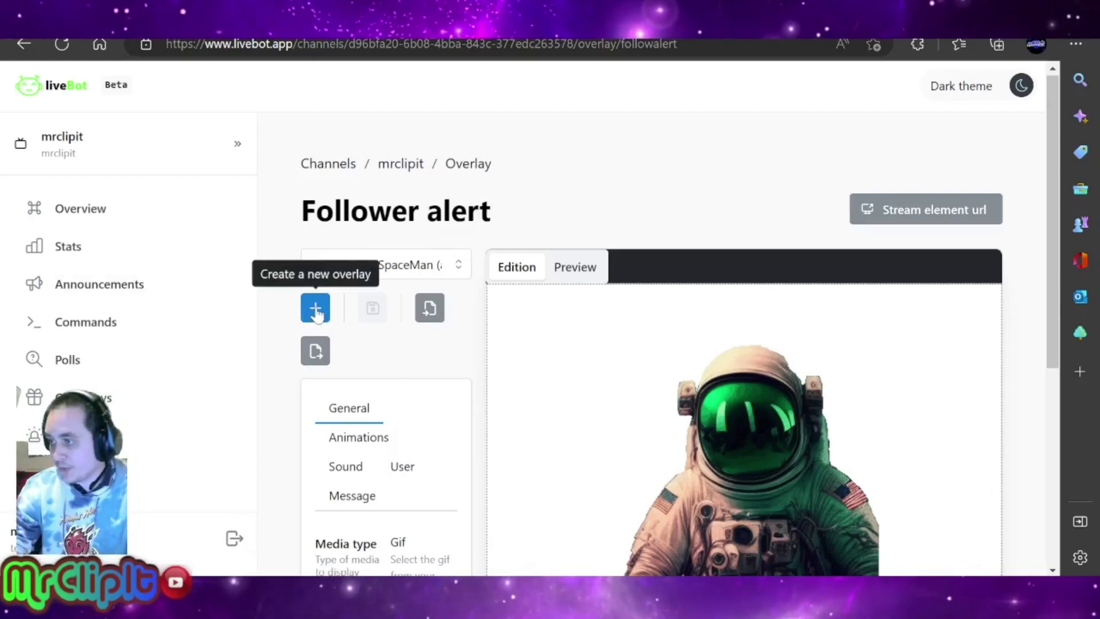
- Open the Follow alert page in the channel's Overlay section
scroll(128, 401, "down", 3)
scroll(127, 438, "down", 1)
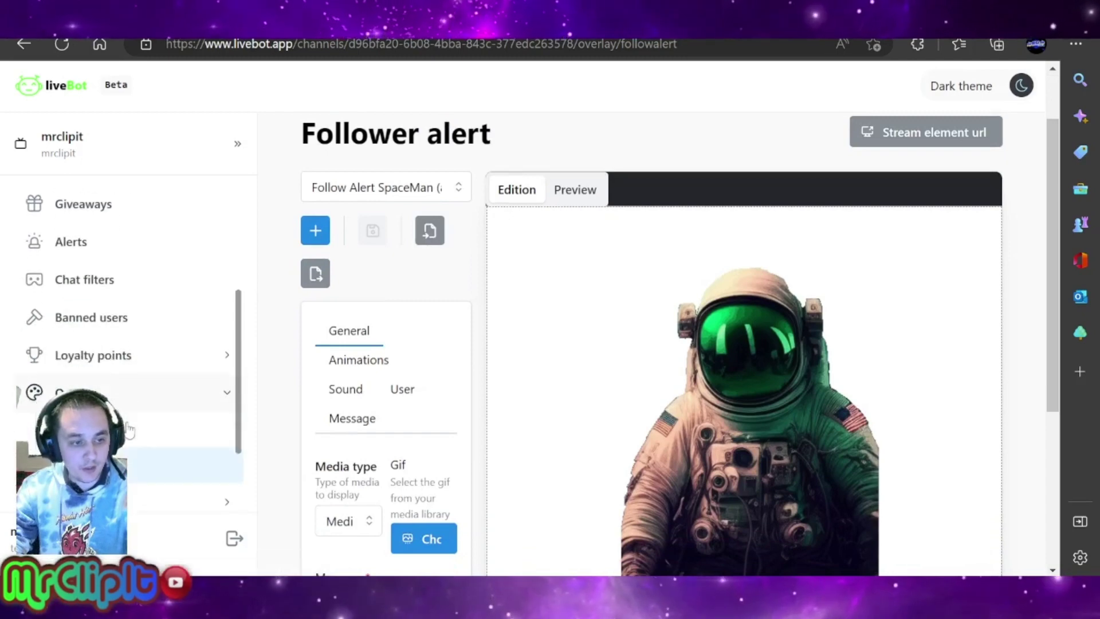
scroll(143, 397, "down", 2)
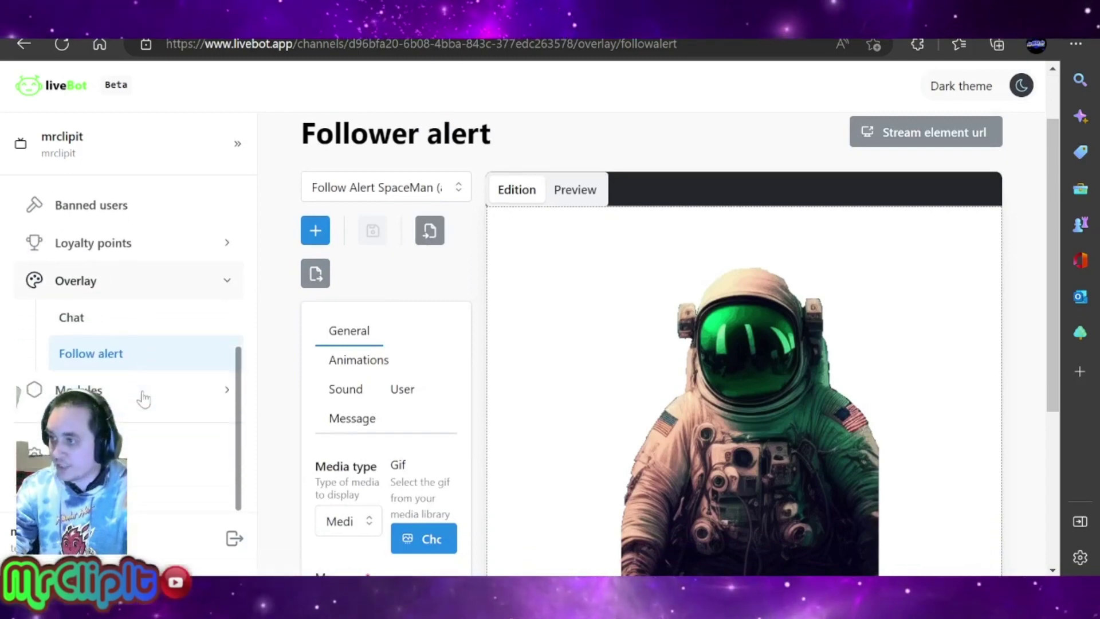
left_click(155, 357)
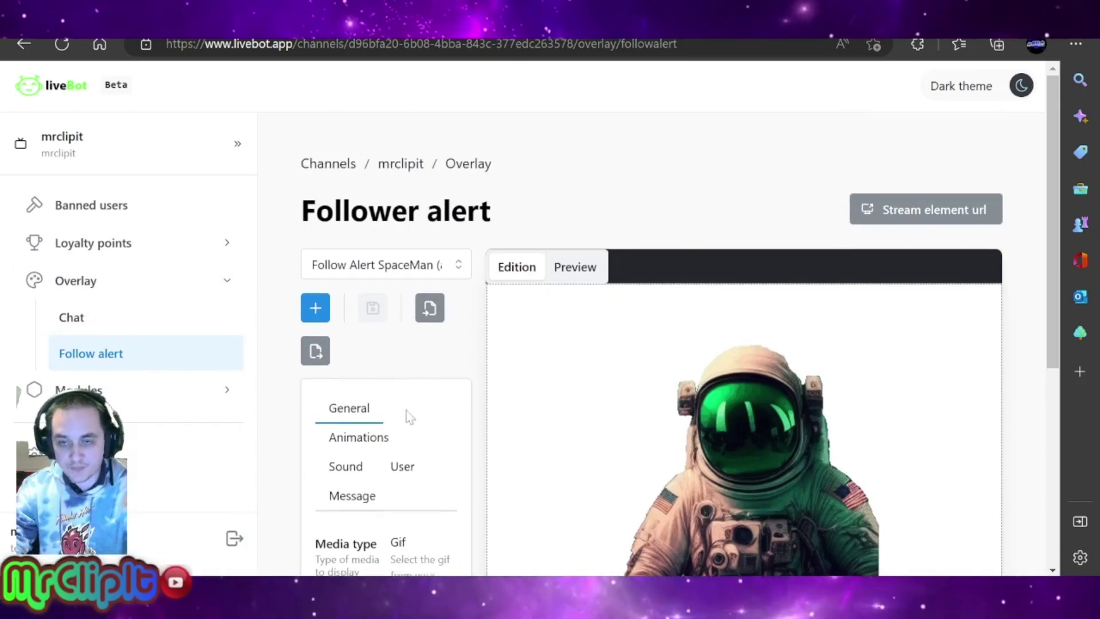
- Review the follower alert's General, Animations and Sound settings, including its media and message options
scroll(630, 481, "down", 3)
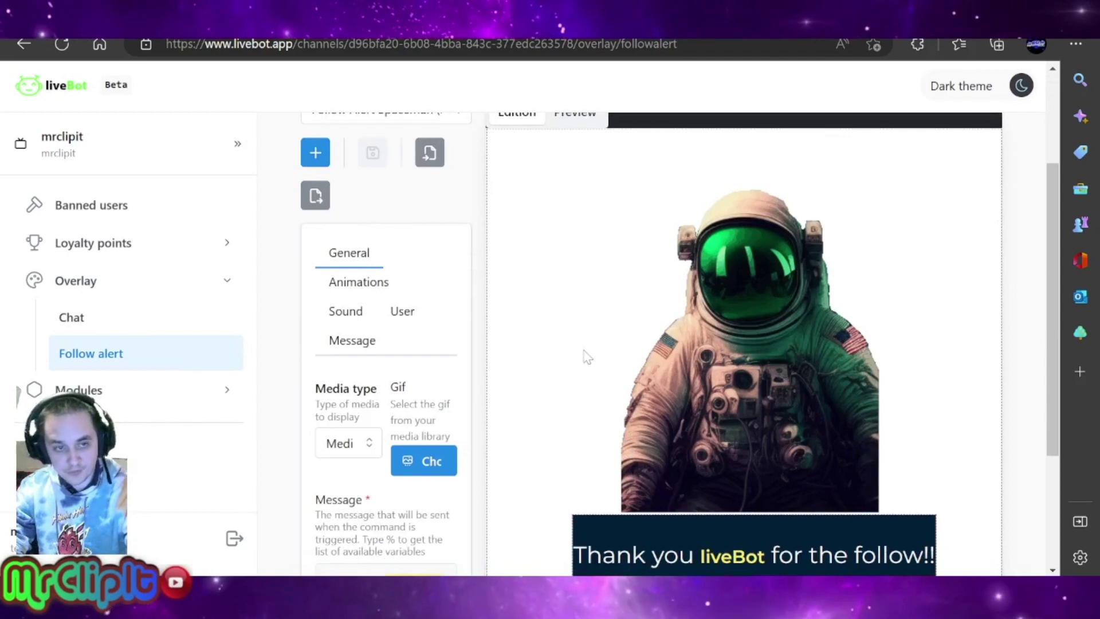
left_click(360, 291)
left_click(366, 317)
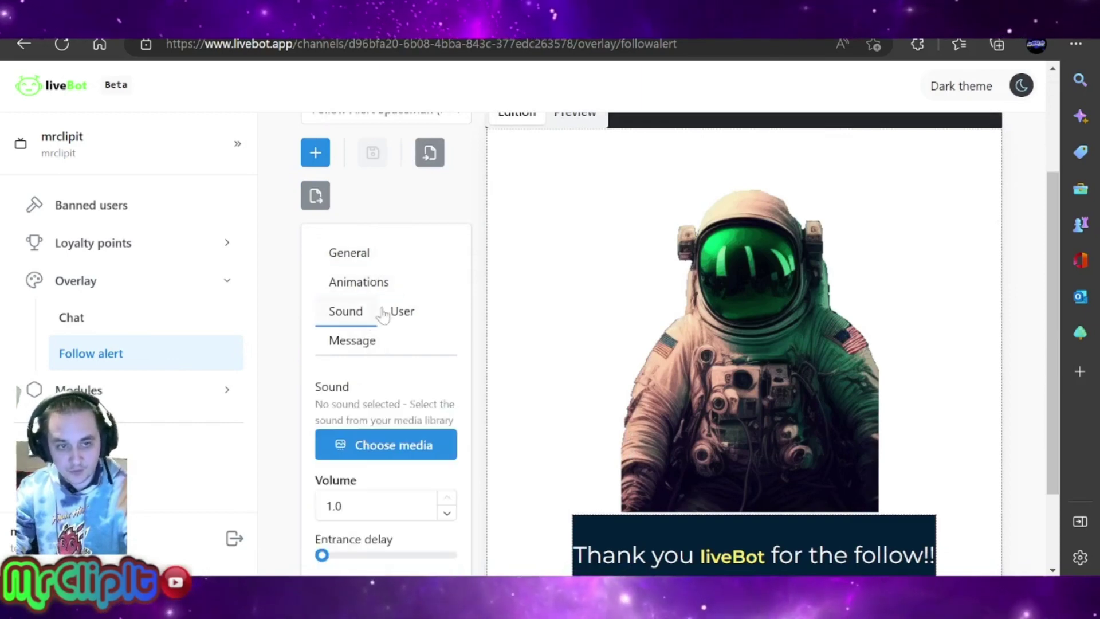
left_click(373, 298)
left_click(383, 256)
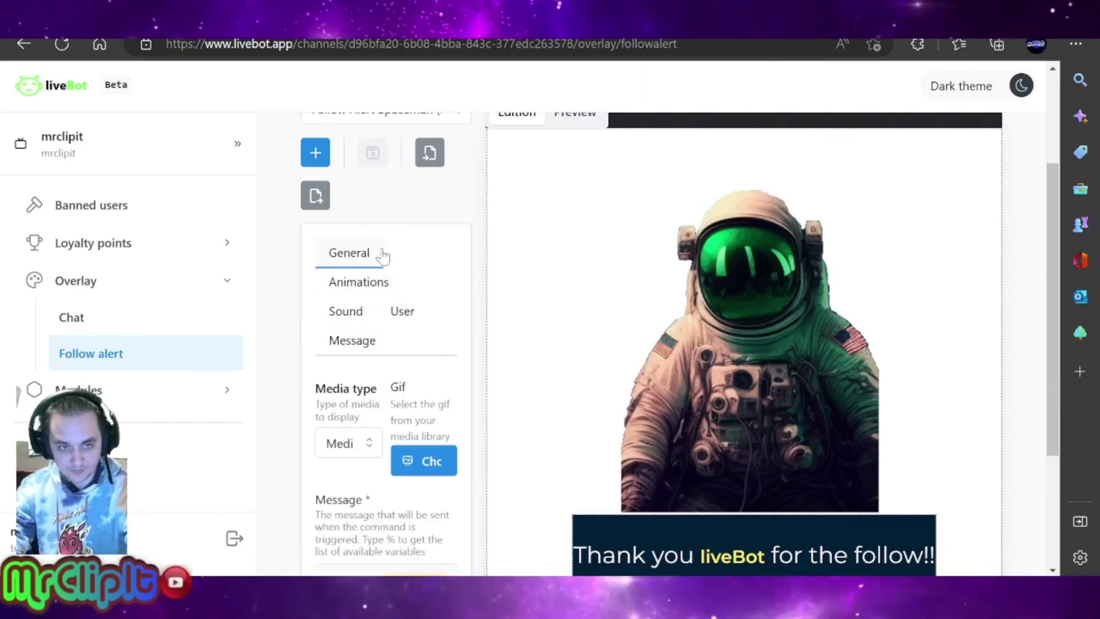
scroll(385, 390, "down", 1)
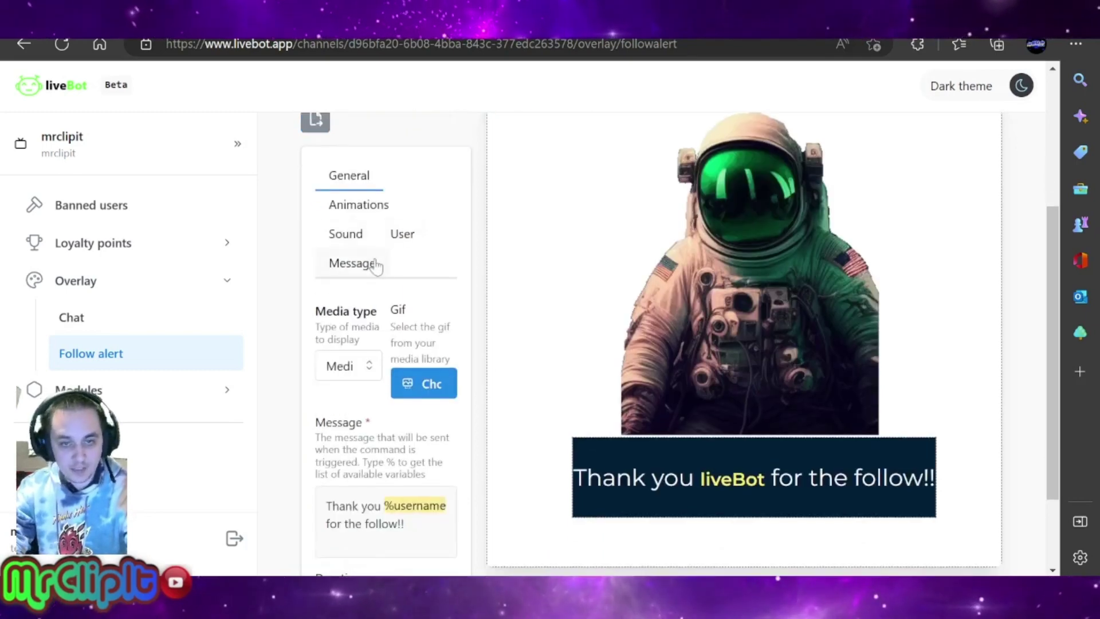
scroll(464, 504, "down", 2)
scroll(410, 353, "up", 4)
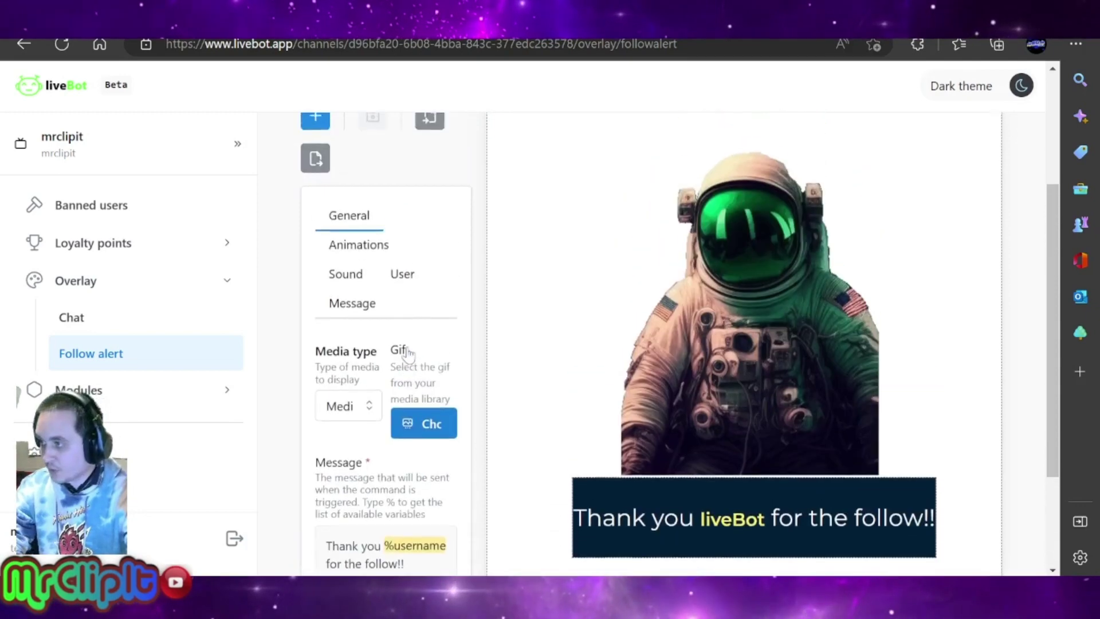
scroll(410, 353, "up", 1)
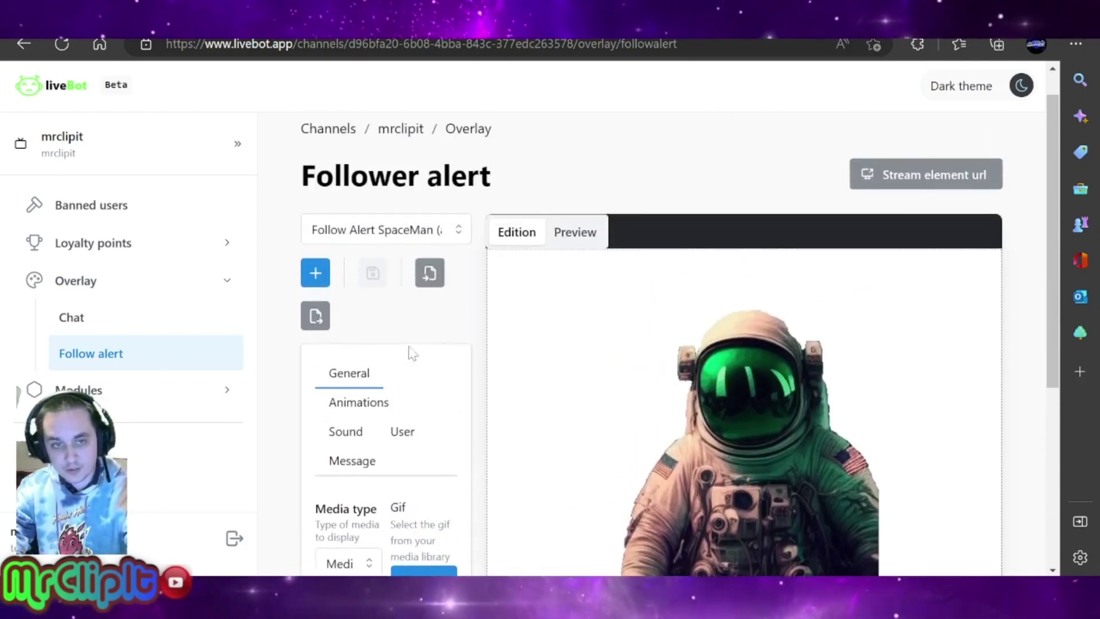
- Copy the follower alert's stream element URL and trigger a test alert in the preview
left_click(886, 182)
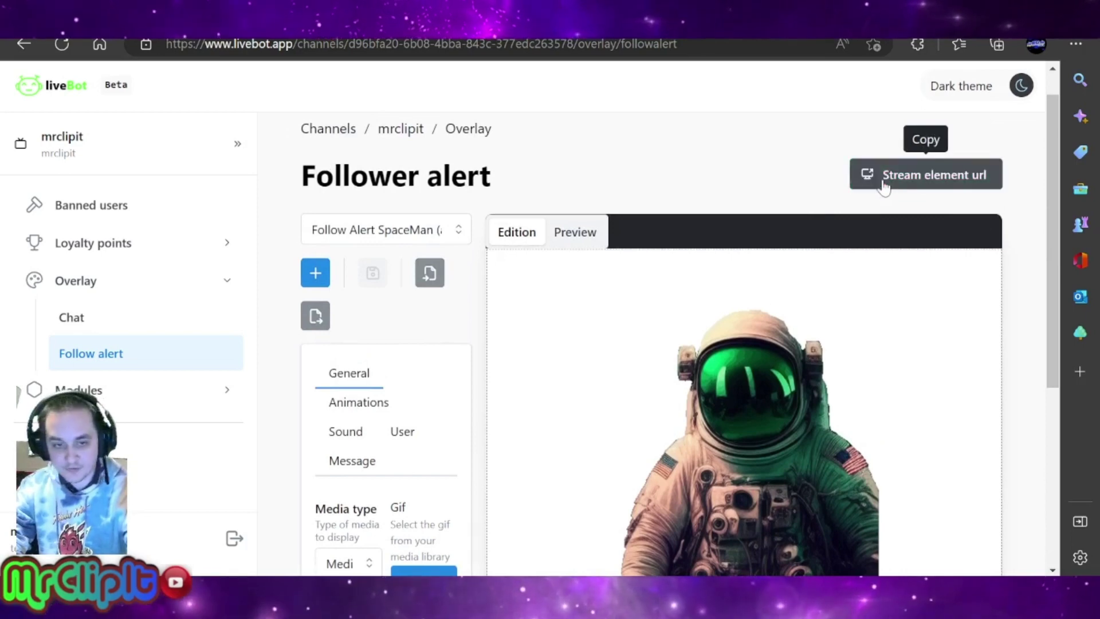
scroll(884, 183, "down", 1)
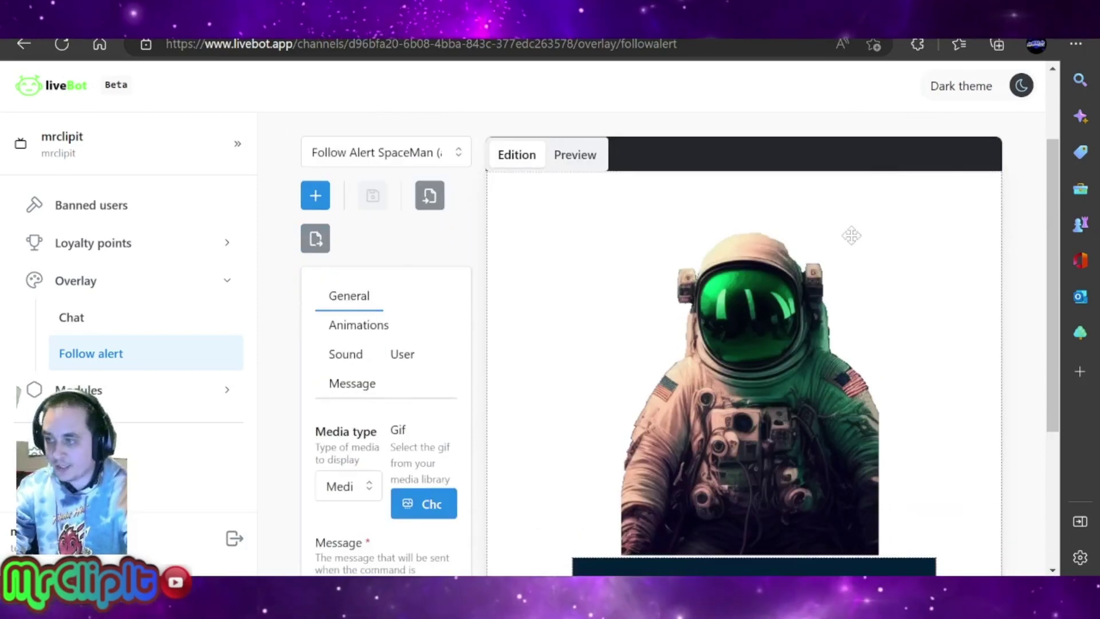
scroll(889, 226, "up", 1)
scroll(889, 227, "up", 1)
left_click(590, 275)
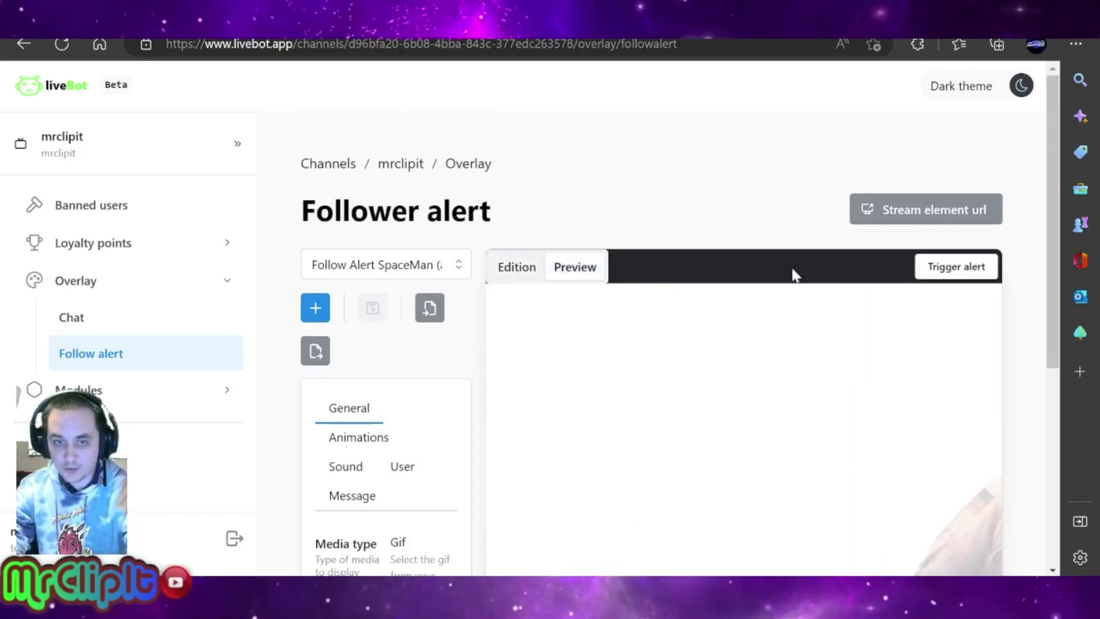
left_click(956, 270)
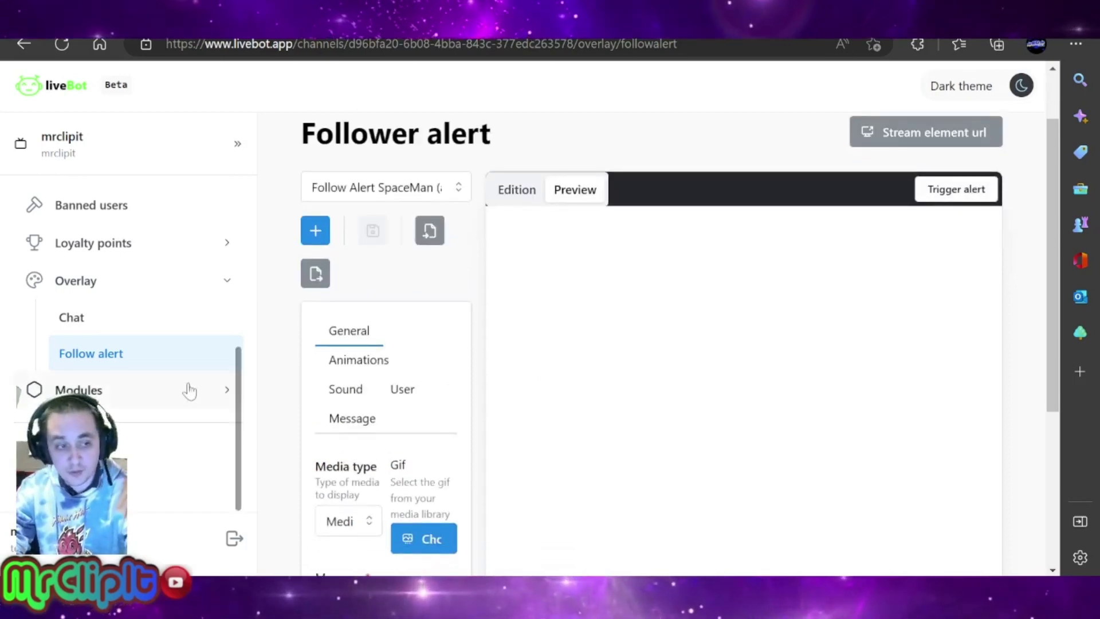
- Open the TTS module and review its configuration, including message pattern, cost and voice
scroll(186, 390, "down", 4)
scroll(119, 333, "up", 1)
left_click(119, 334)
left_click(132, 367)
scroll(135, 405, "down", 1)
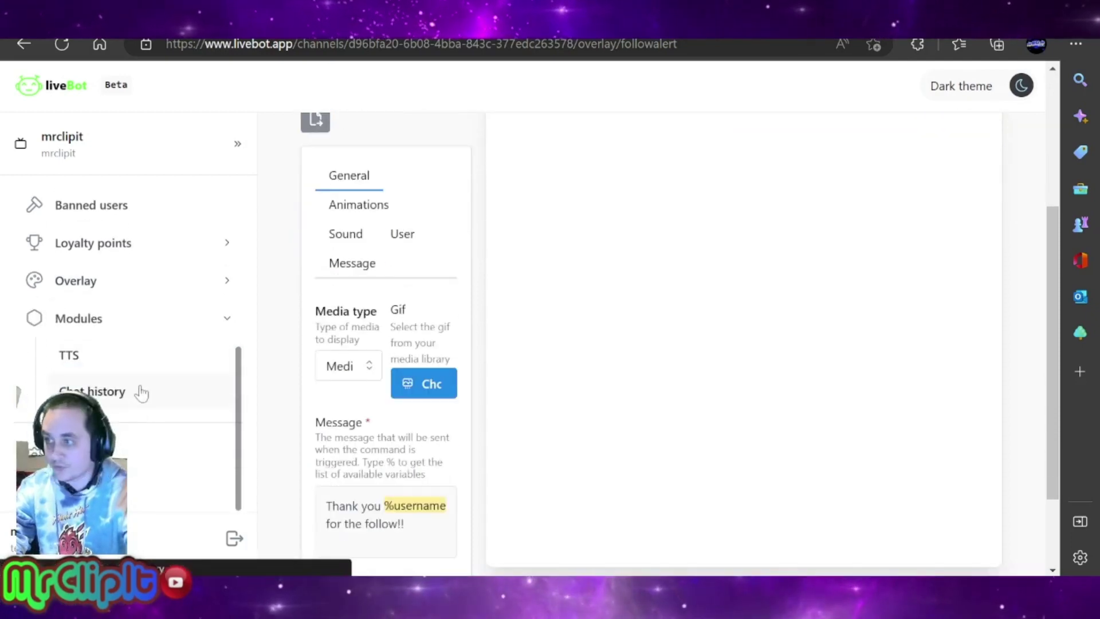
left_click(66, 357)
scroll(645, 476, "down", 1)
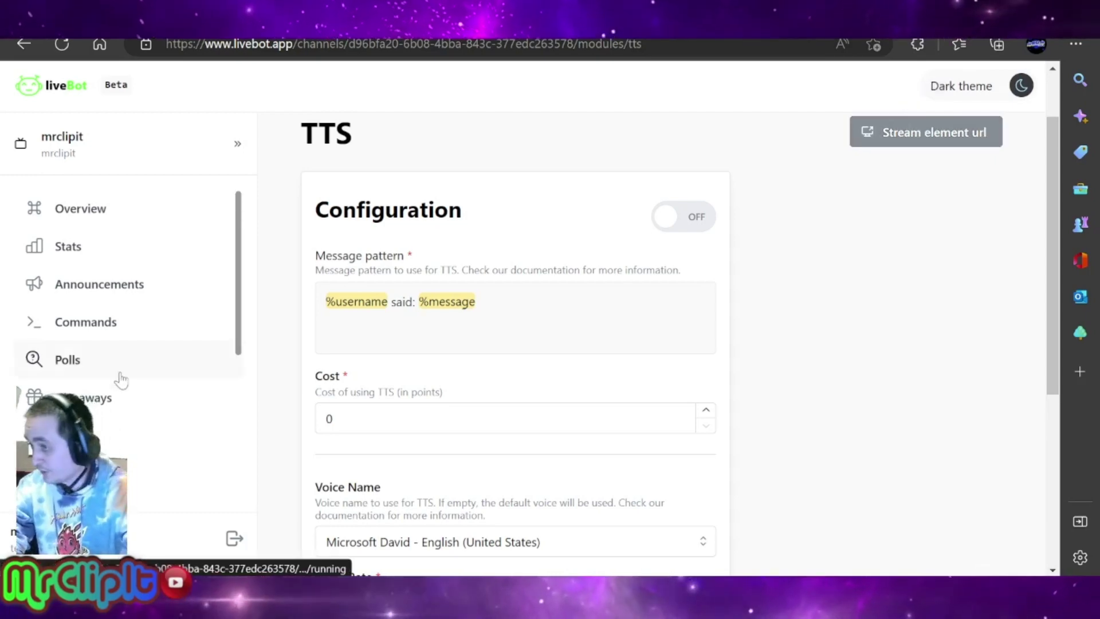
scroll(86, 413, "up", 2)
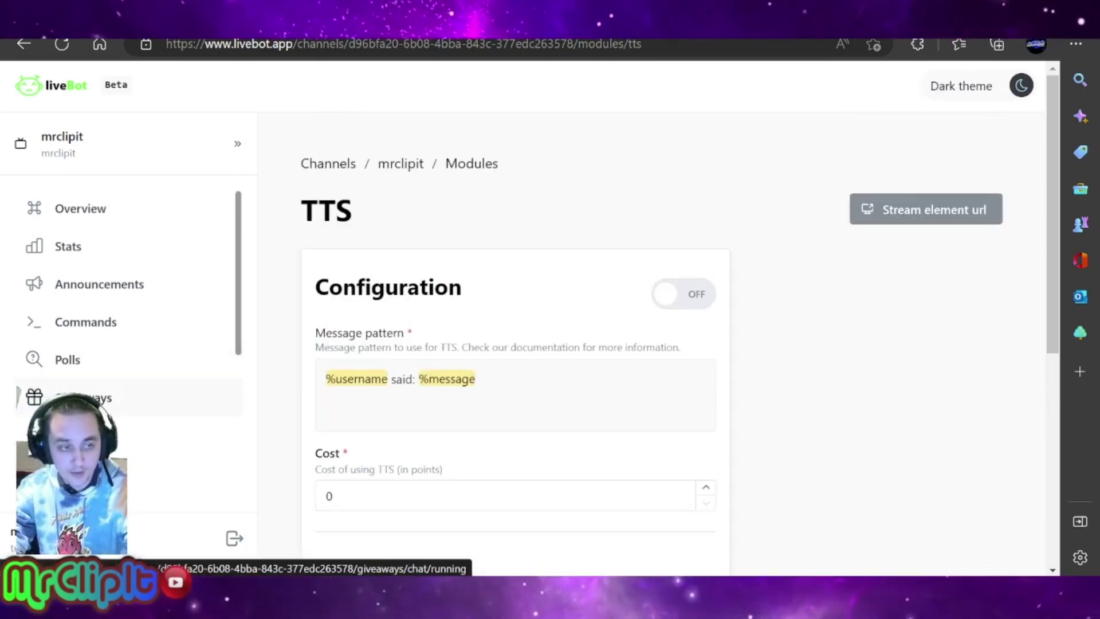
- Open the Giveaways page and expand the Loyalty points section to see its subpages
scroll(155, 408, "down", 1)
left_click(147, 363)
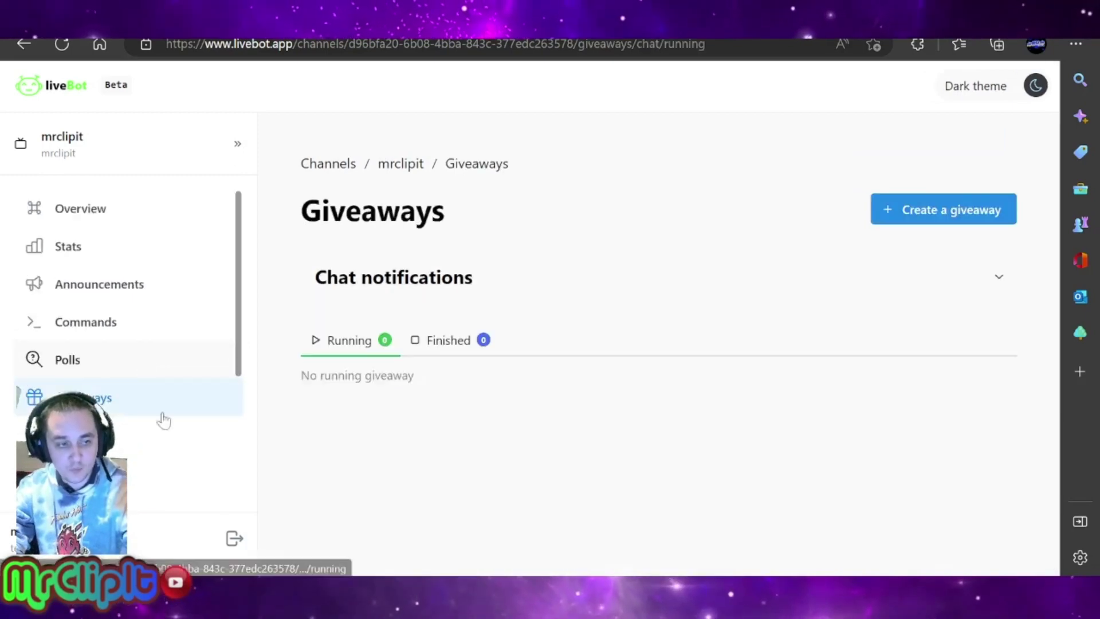
scroll(153, 467, "down", 2)
left_click(153, 447)
scroll(156, 444, "down", 2)
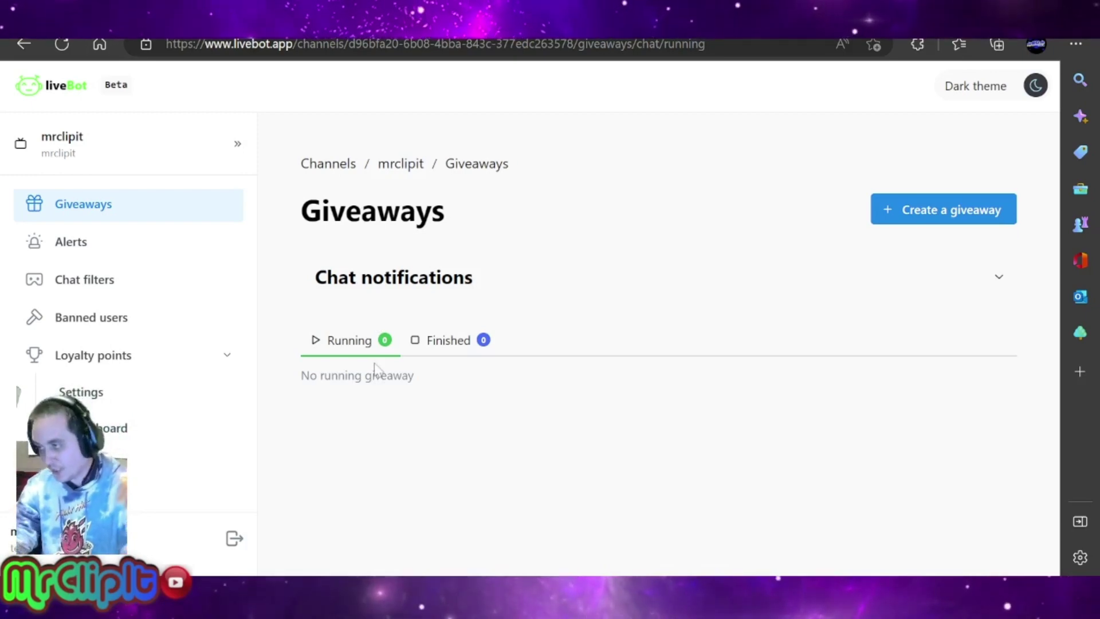
- Open the channel's Alerts page
scroll(163, 300, "up", 1)
scroll(163, 300, "up", 1)
left_click(156, 295)
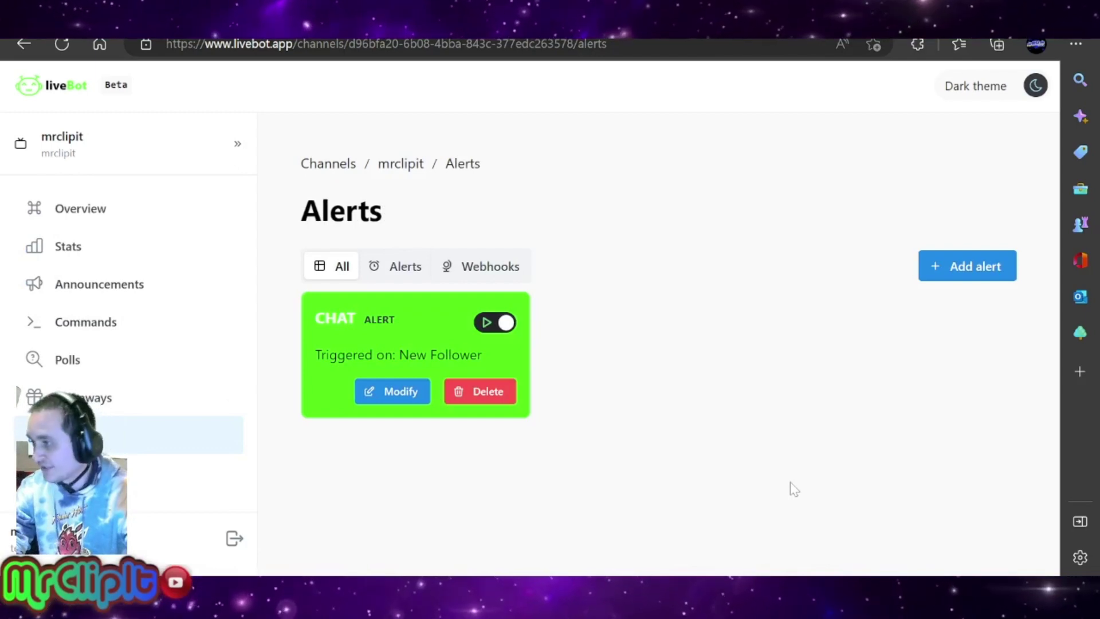
- Look at the new-alert form without creating an alert, and check the webhooks before returning to all alerts
left_click(922, 269)
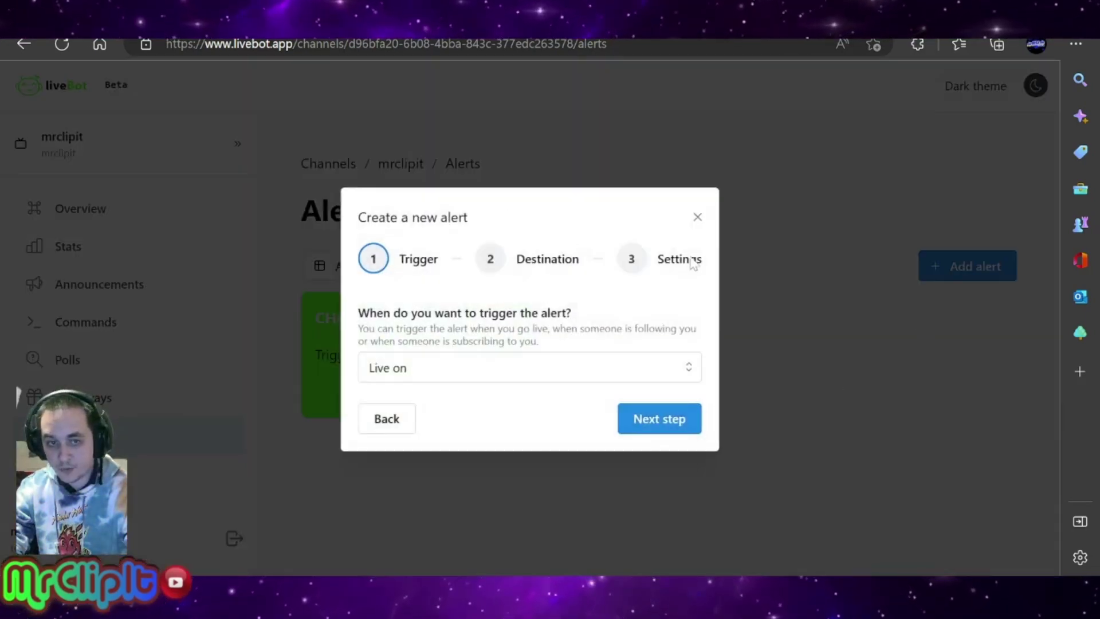
left_click(697, 219)
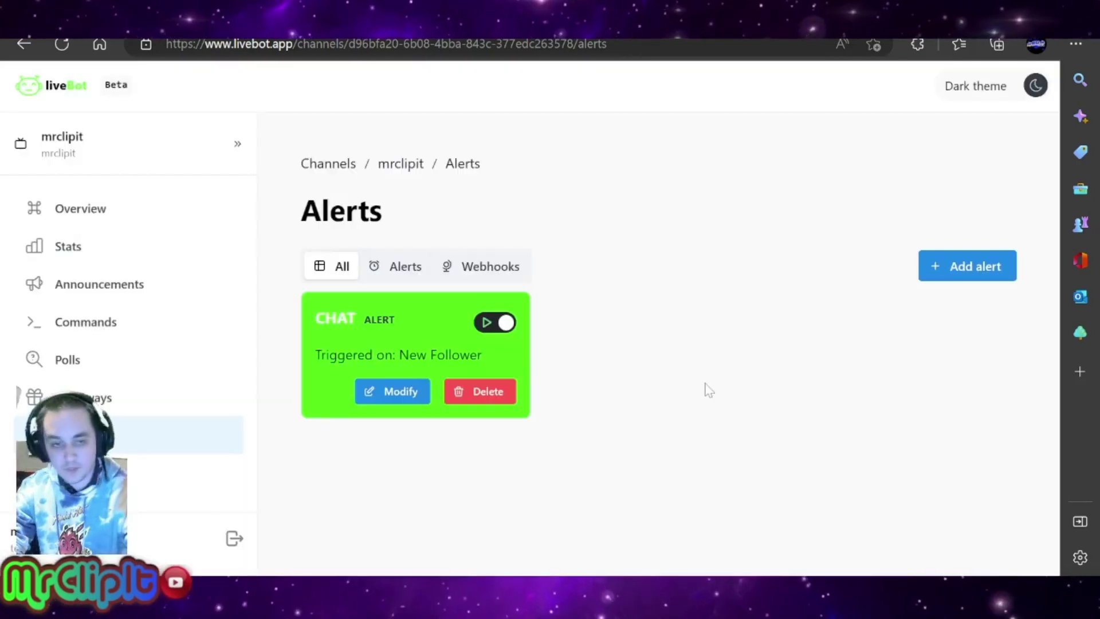
left_click(457, 269)
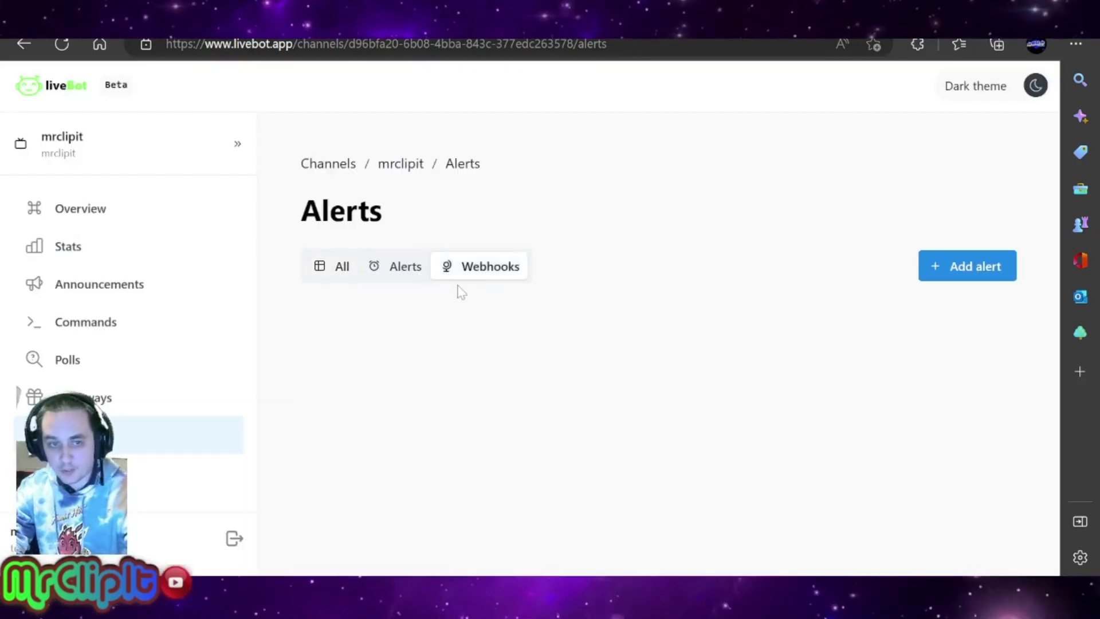
left_click(344, 267)
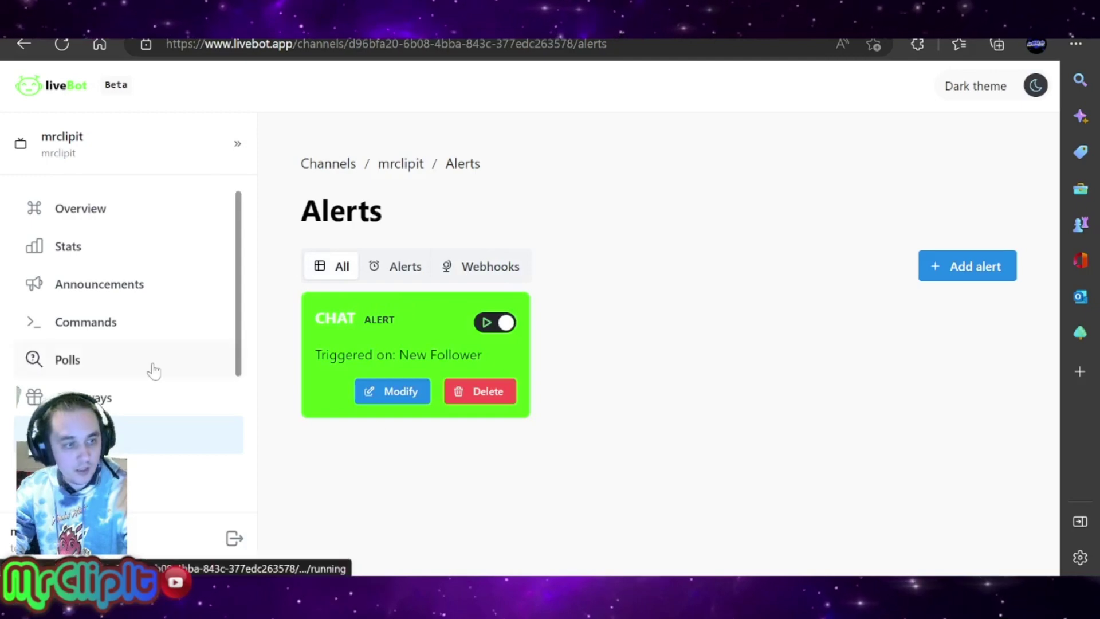
- Open the Commands page and review the tiktok and youtube chat commands
left_click(164, 327)
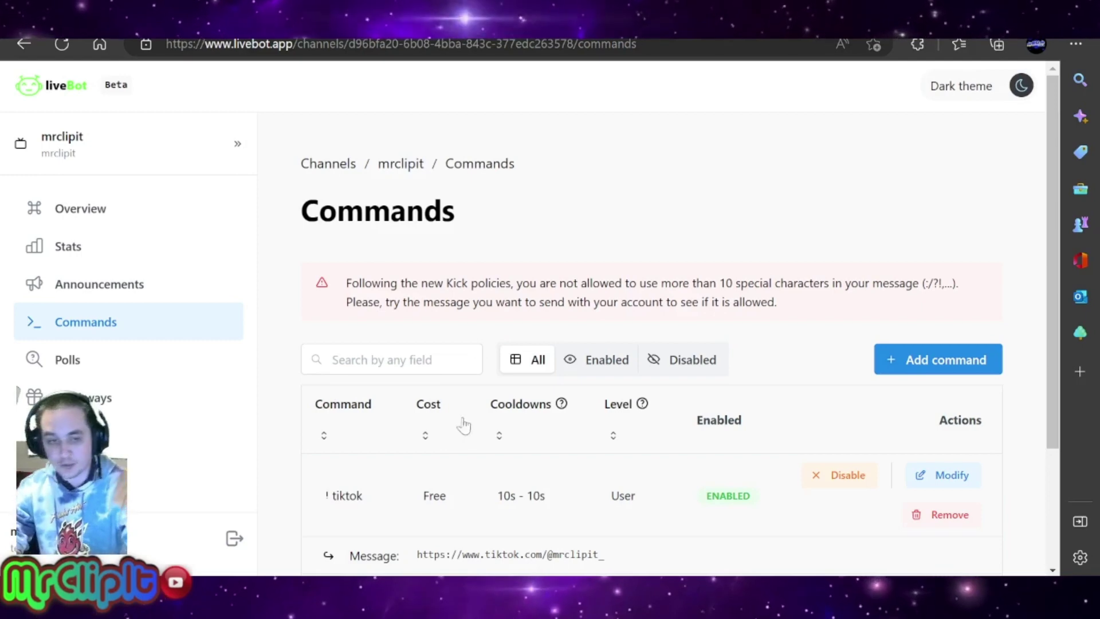
scroll(583, 382, "down", 1)
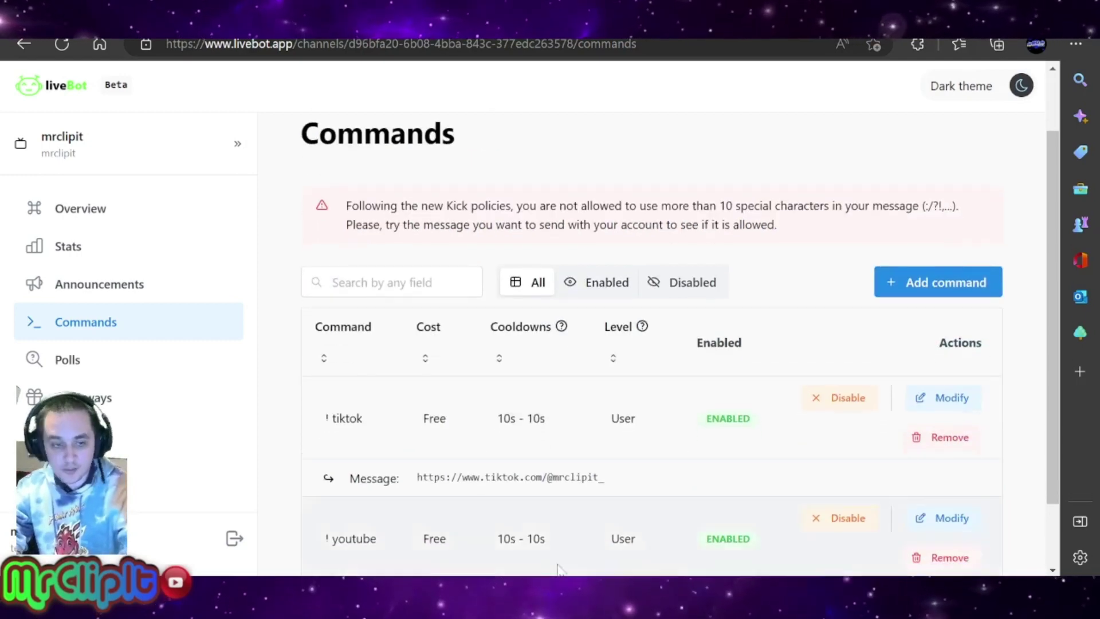
scroll(492, 527, "down", 2)
scroll(223, 420, "down", 1)
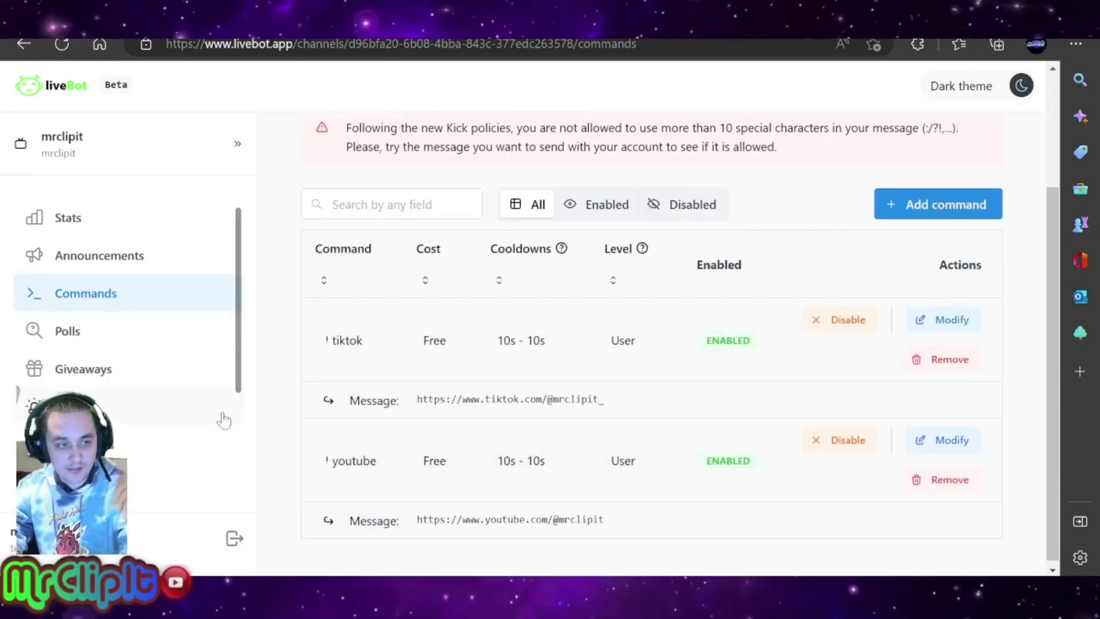
scroll(172, 424, "down", 3)
scroll(144, 389, "up", 4)
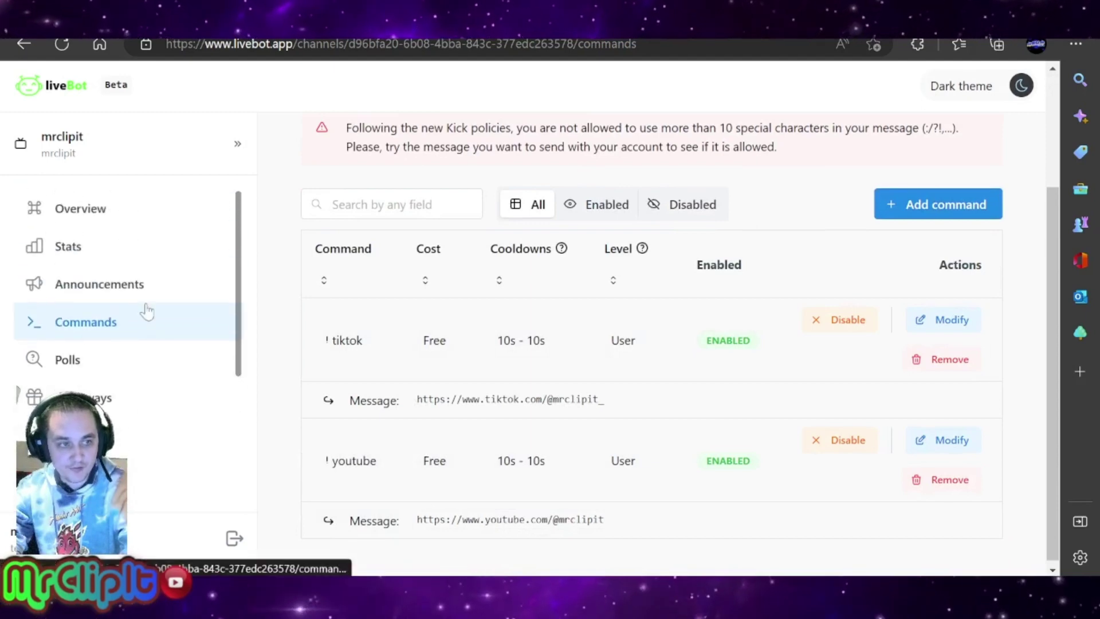
- Open the channel's Announcements page and its Stats page
left_click(146, 291)
left_click(148, 249)
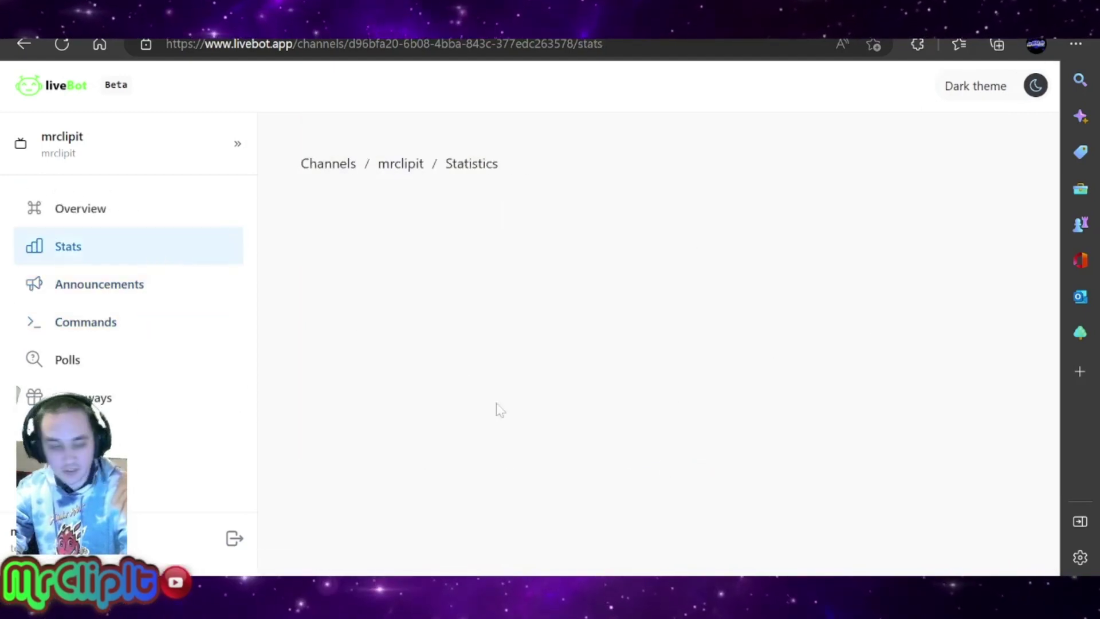
scroll(204, 371, "down", 3)
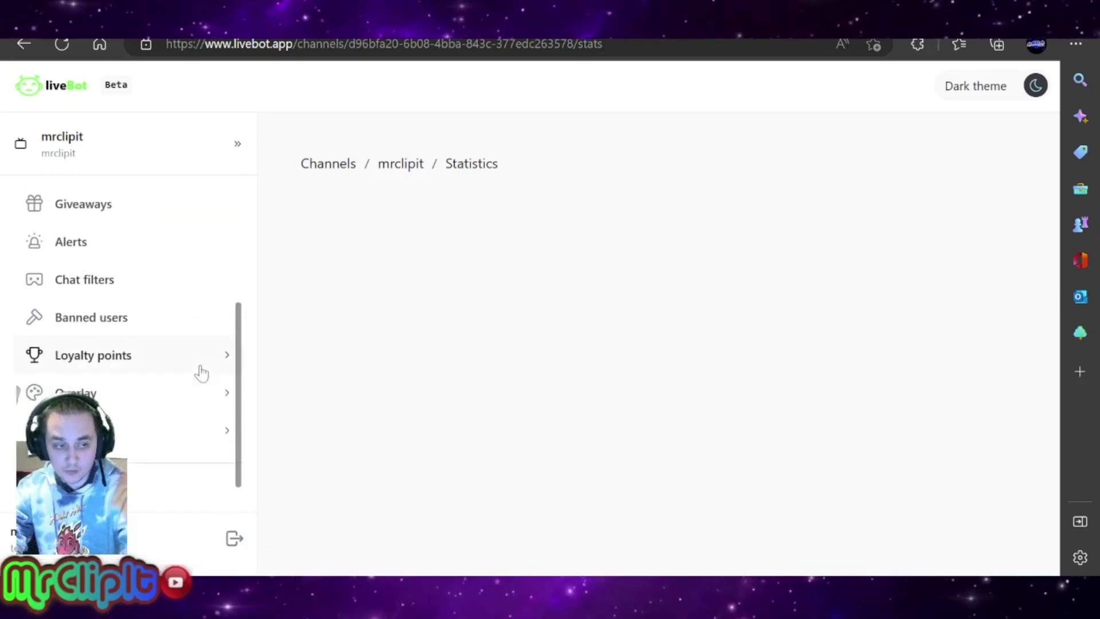